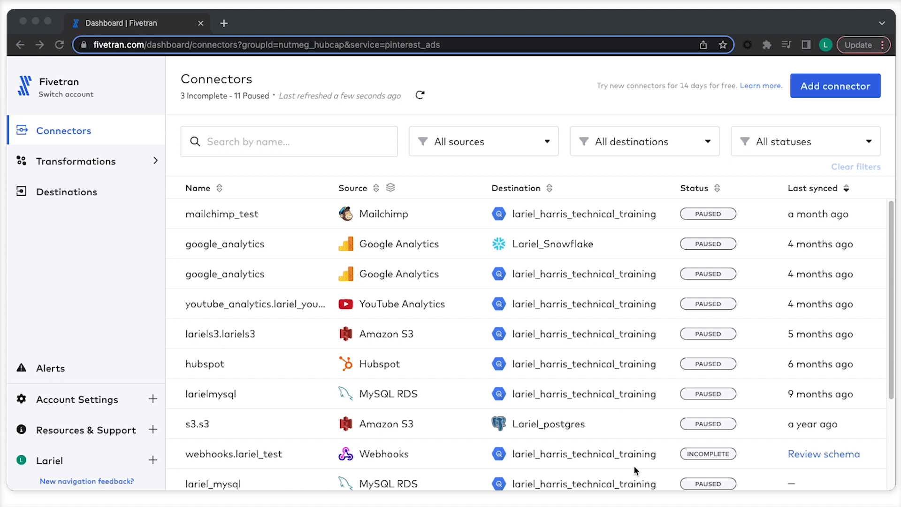
Start adding a new connector and choose the BigQuery technical training destination for it.
left_click(812, 90)
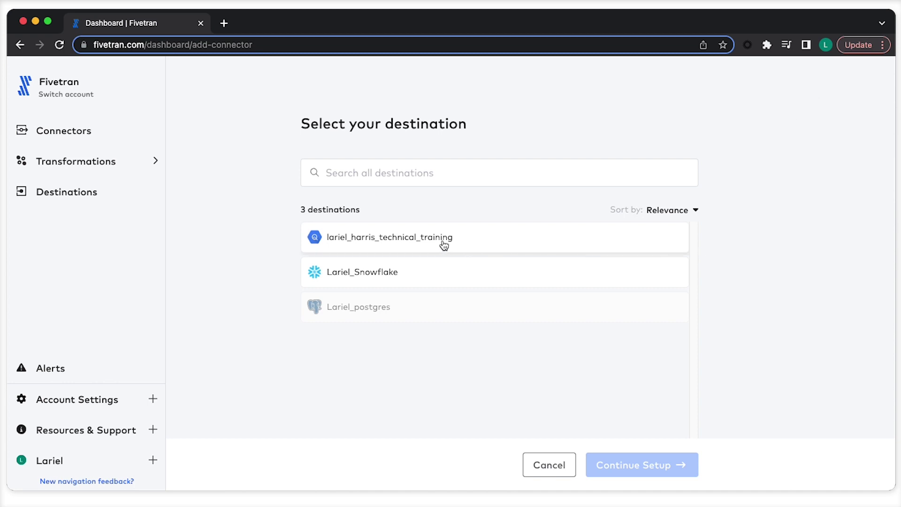
left_click(410, 243)
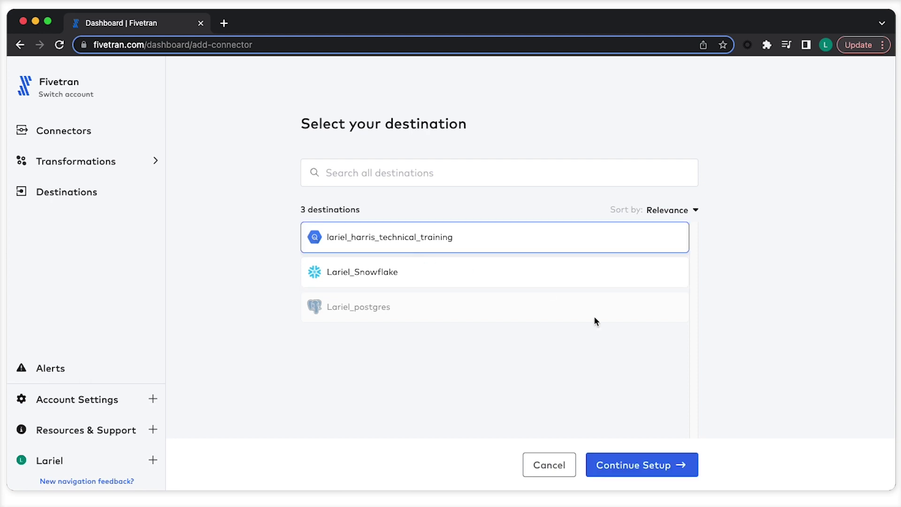
left_click(661, 465)
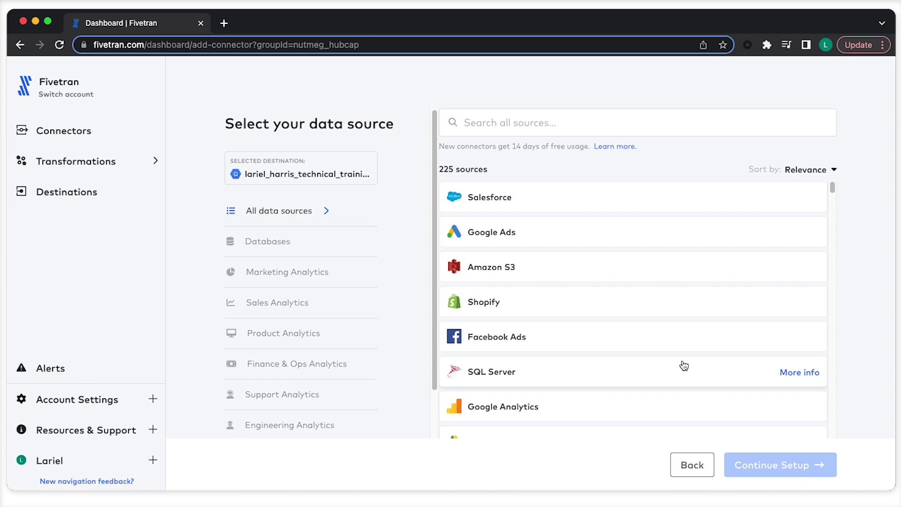
Search the data sources for "pintere" and continue the setup with Pinterest Ads as the source.
left_click(502, 125)
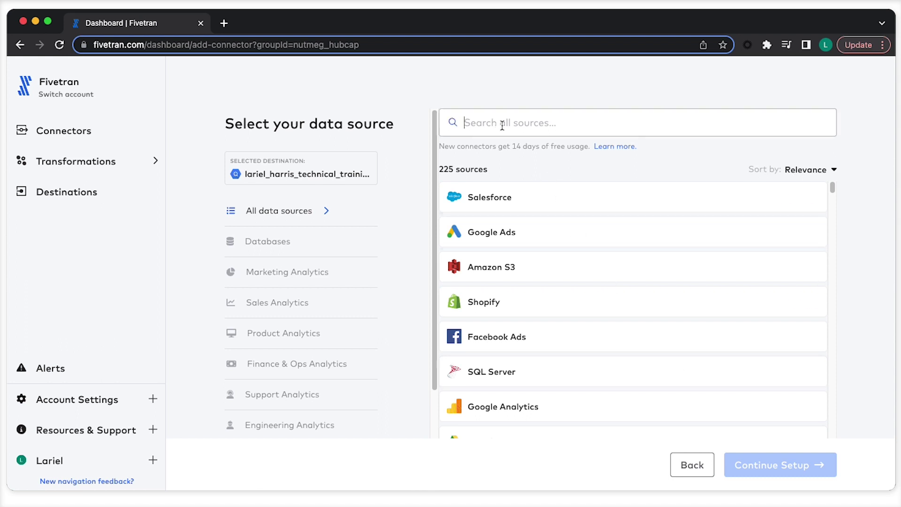
type("pintere")
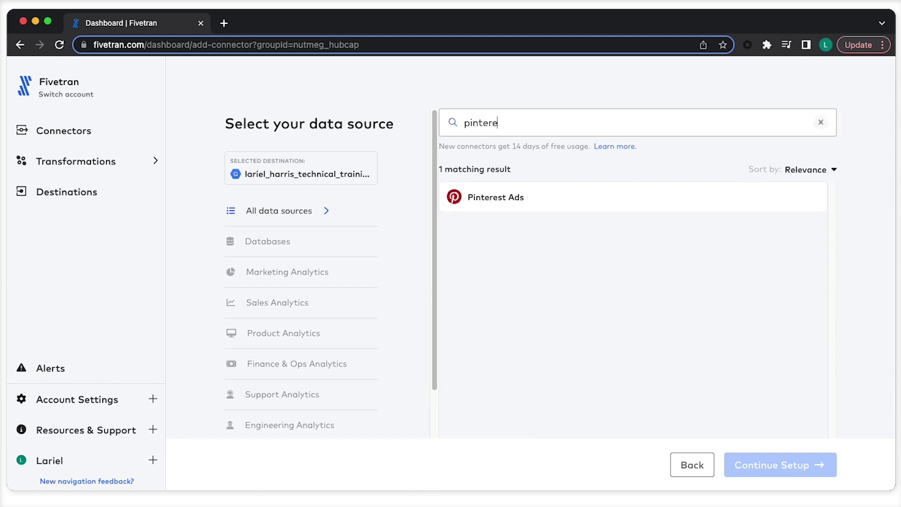
left_click(495, 197)
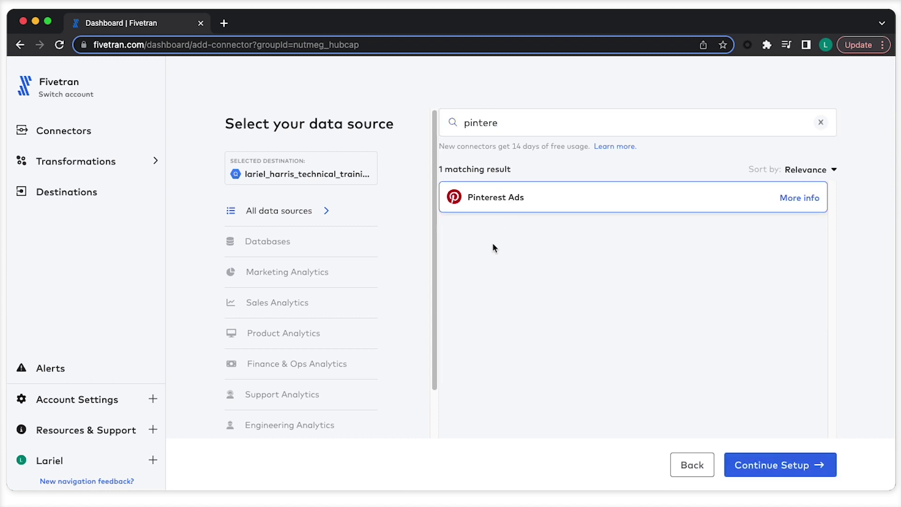
left_click(784, 465)
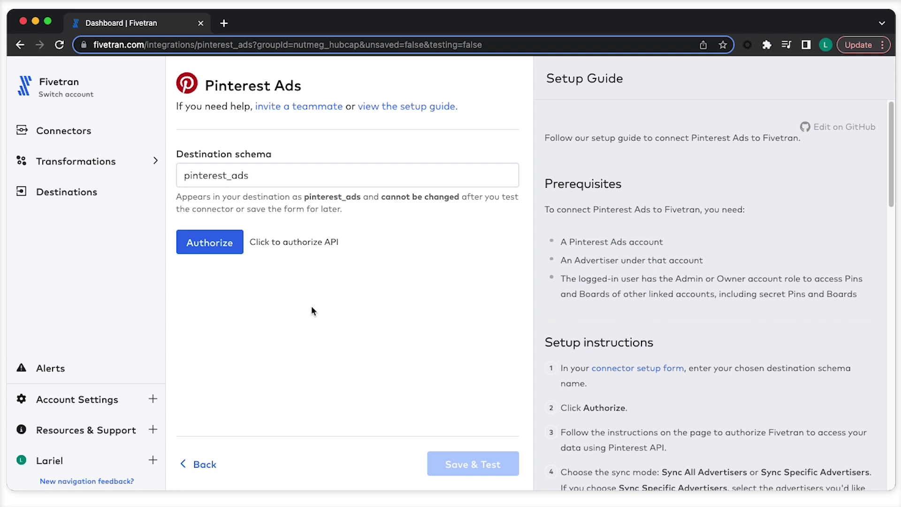
Set the destination schema to demo_pinterest_ads and authorize the API by signing in to Pinterest through Okta and giving access.
left_click(184, 175)
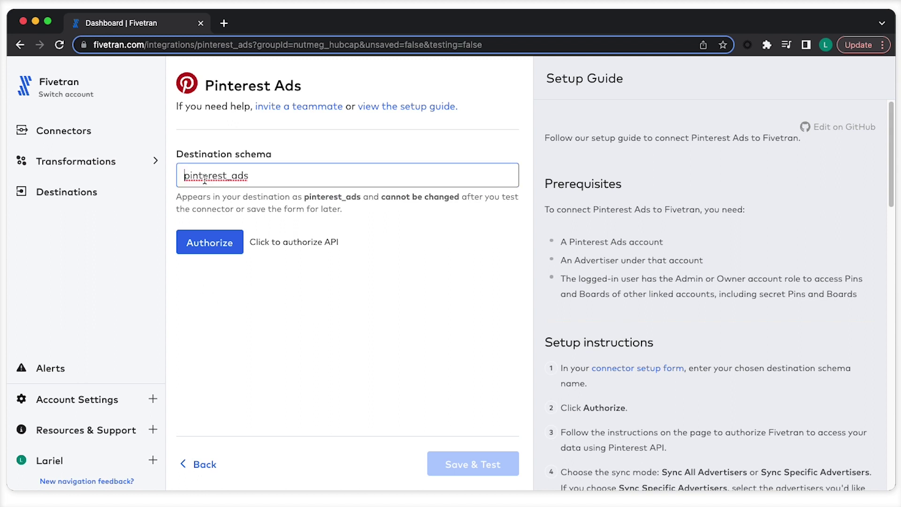
type("demo_")
left_click(210, 242)
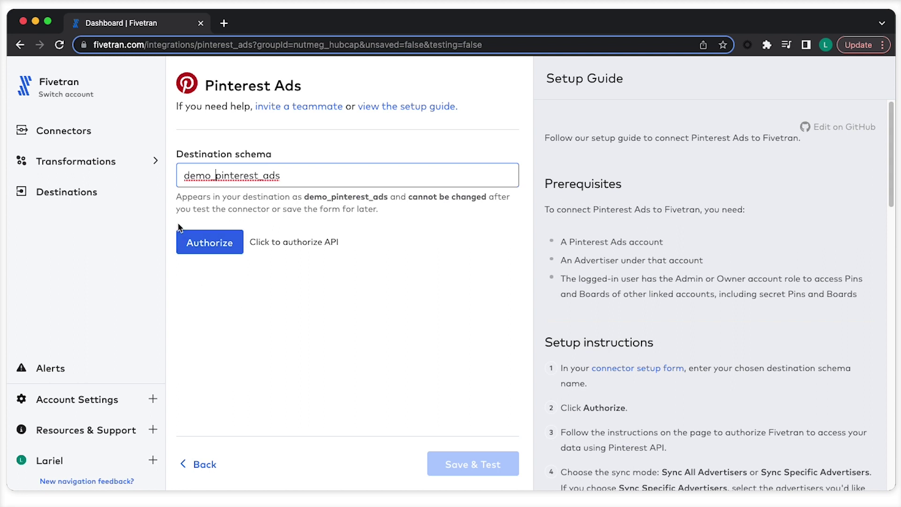
left_click(191, 248)
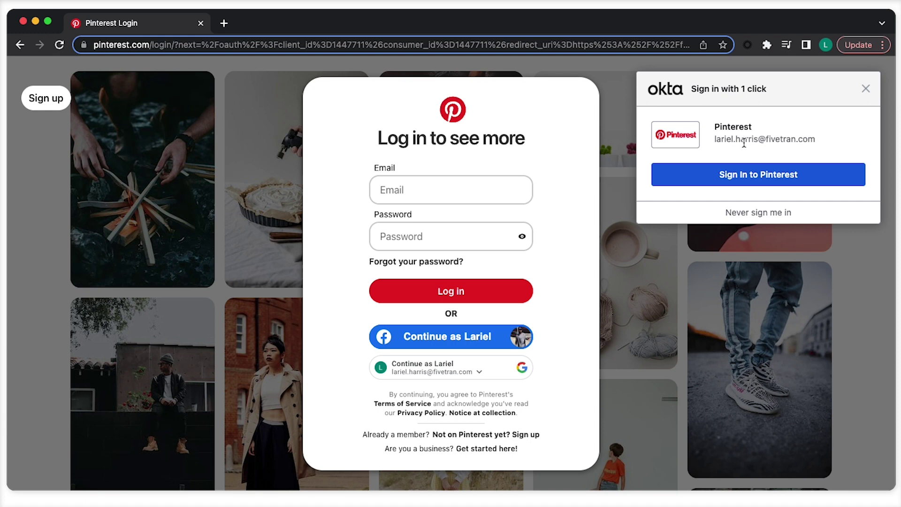
left_click(731, 175)
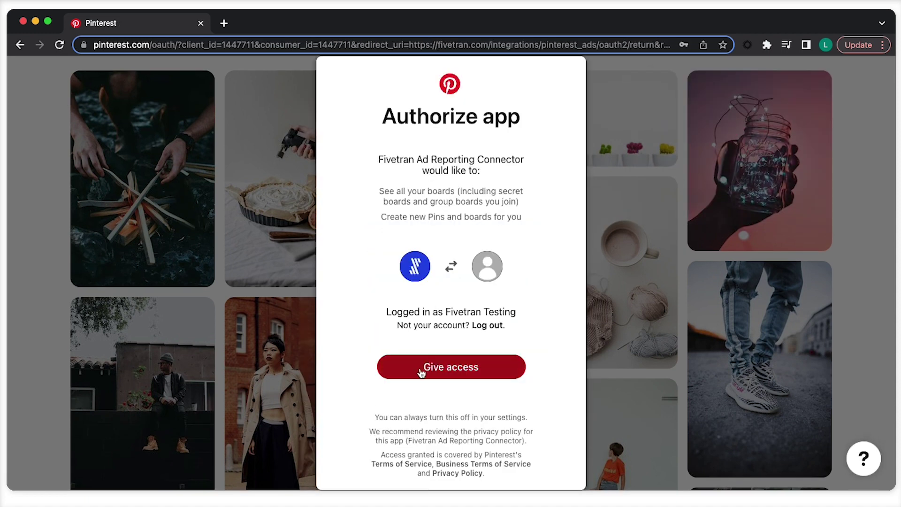
left_click(421, 370)
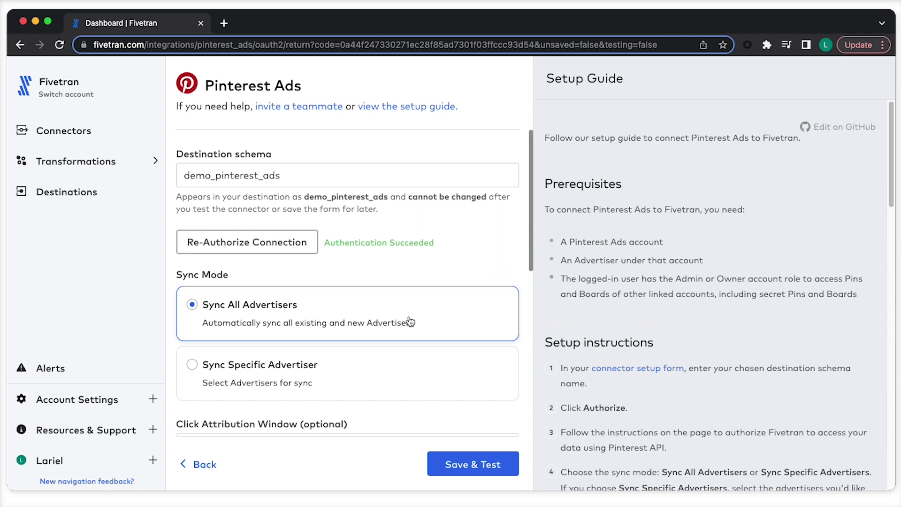
Review the sync mode, attribution windows, conversion report time and the available Historical Sync Time Frame options in the connector setup form.
scroll(413, 324, "down", 3)
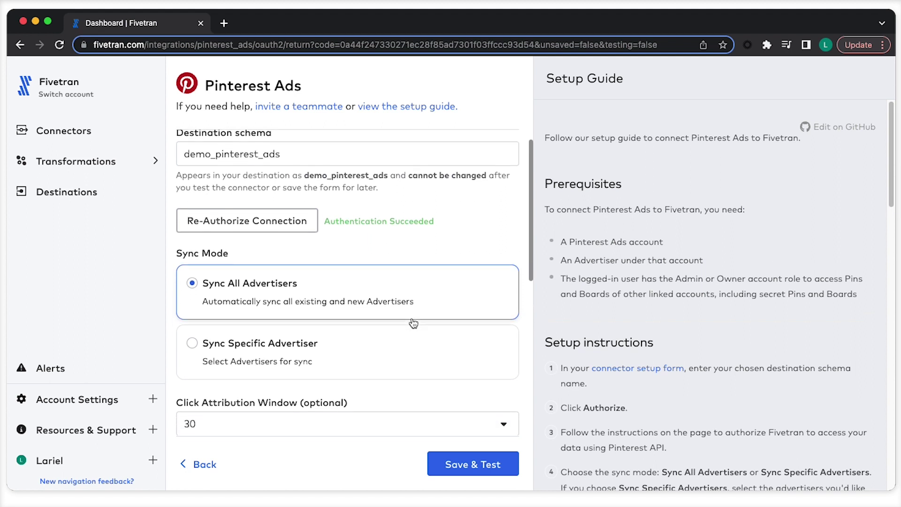
scroll(462, 299, "down", 3)
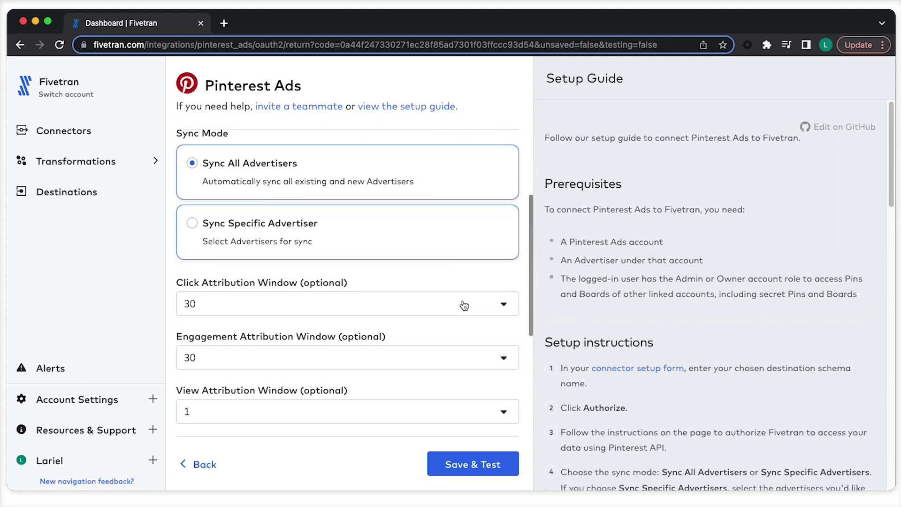
scroll(464, 300, "down", 3)
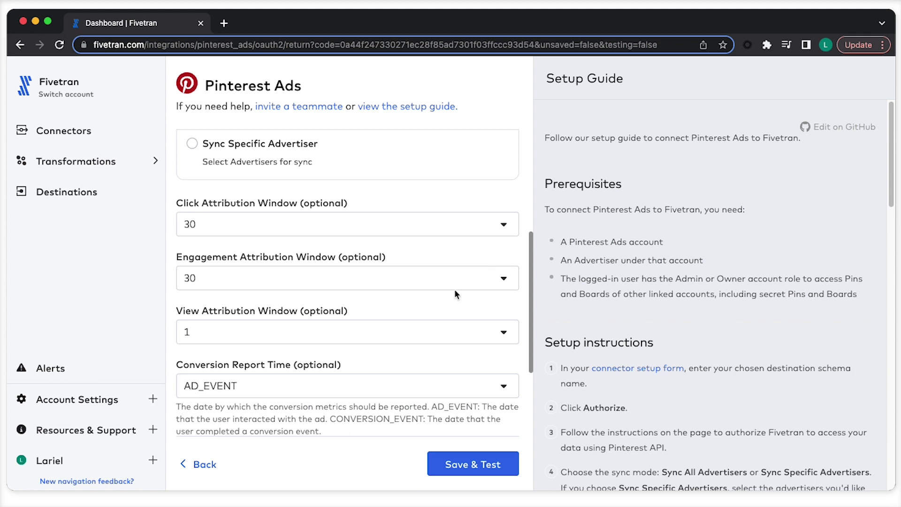
scroll(457, 290, "down", 2)
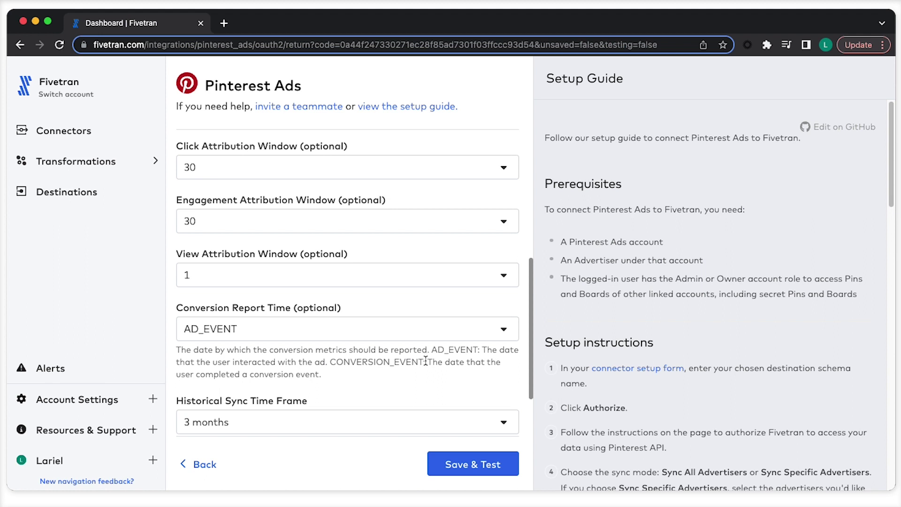
scroll(425, 361, "down", 1)
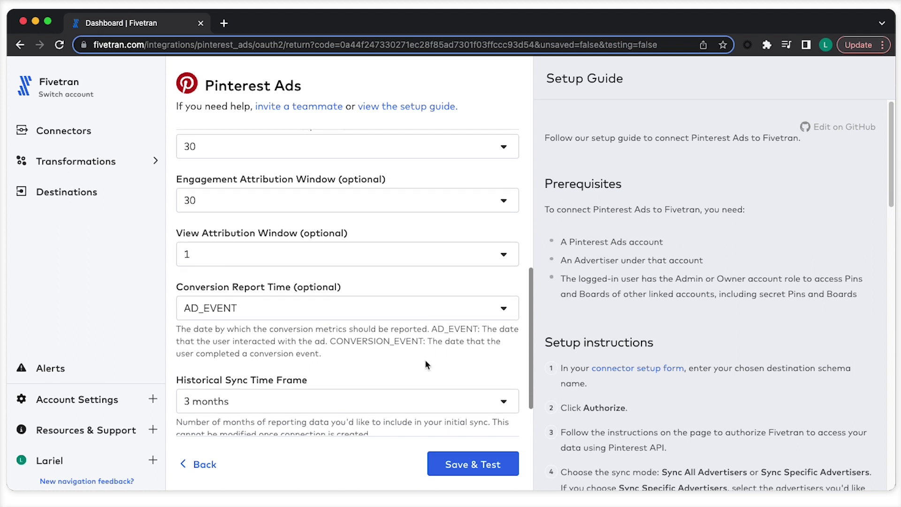
scroll(425, 364, "down", 3)
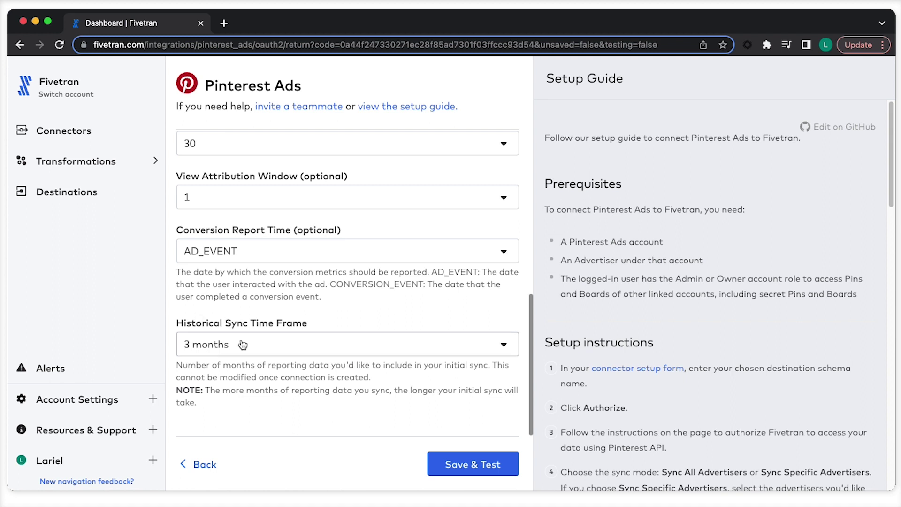
left_click(255, 346)
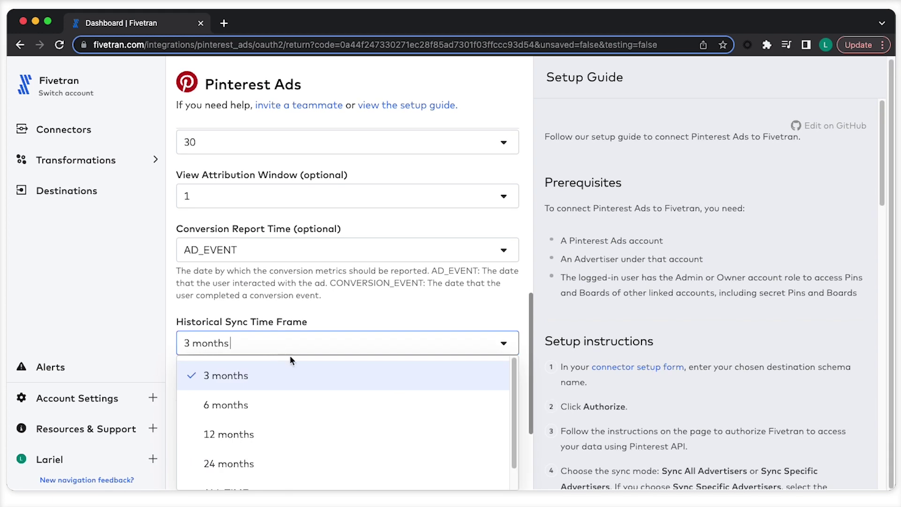
scroll(307, 366, "down", 1)
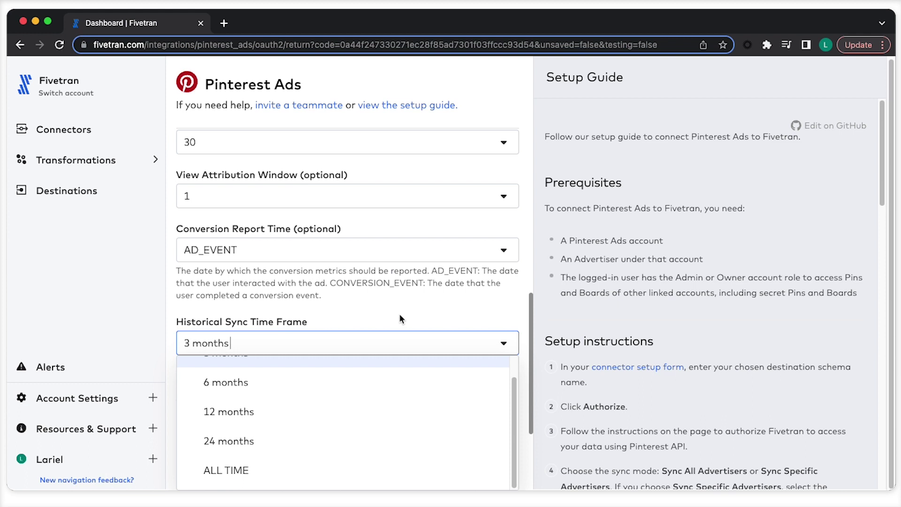
scroll(357, 399, "up", 1)
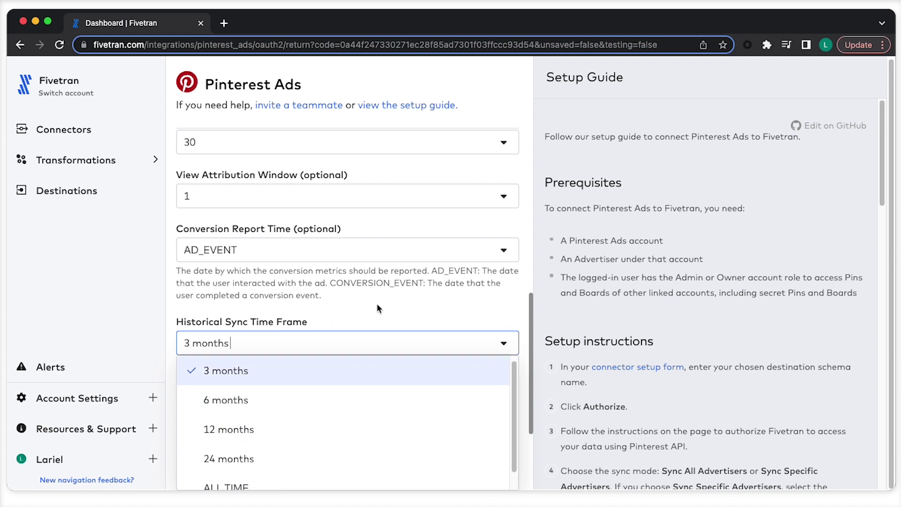
left_click(380, 318)
Save and test the Pinterest Ads connector, and start its initial sync.
left_click(469, 464)
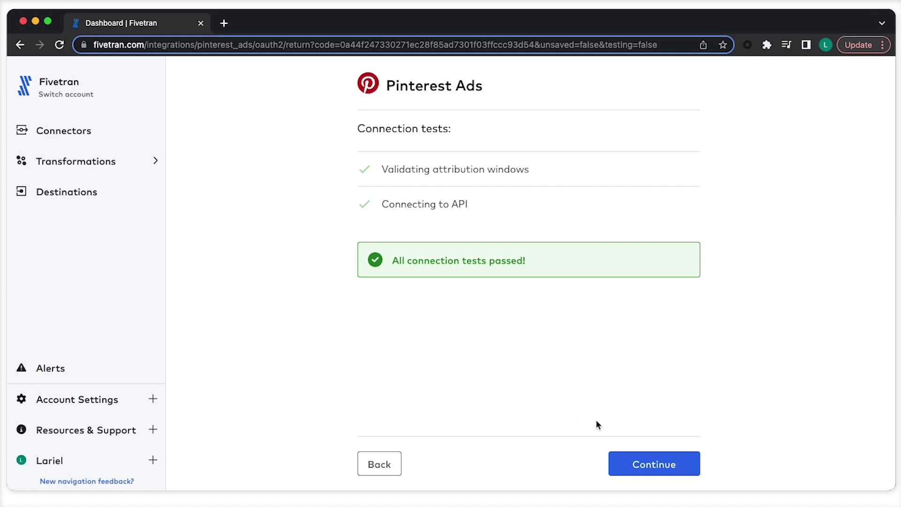
left_click(642, 470)
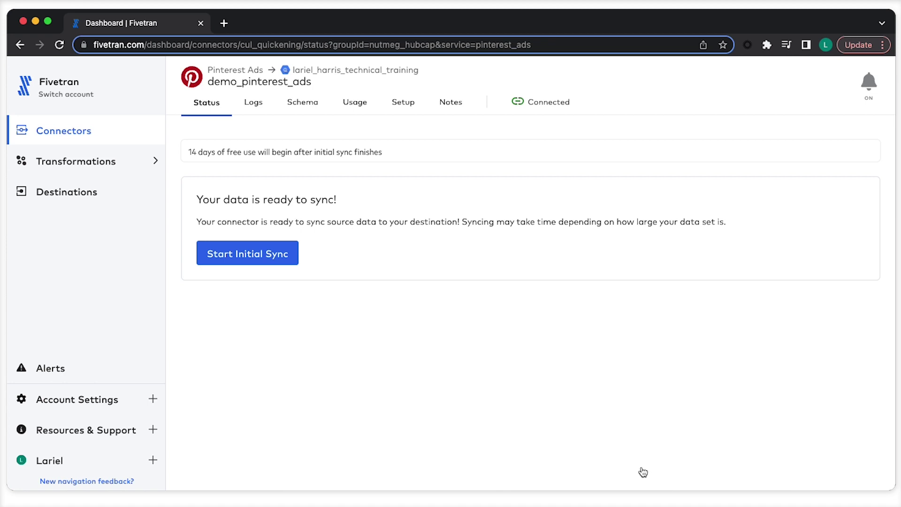
left_click(273, 254)
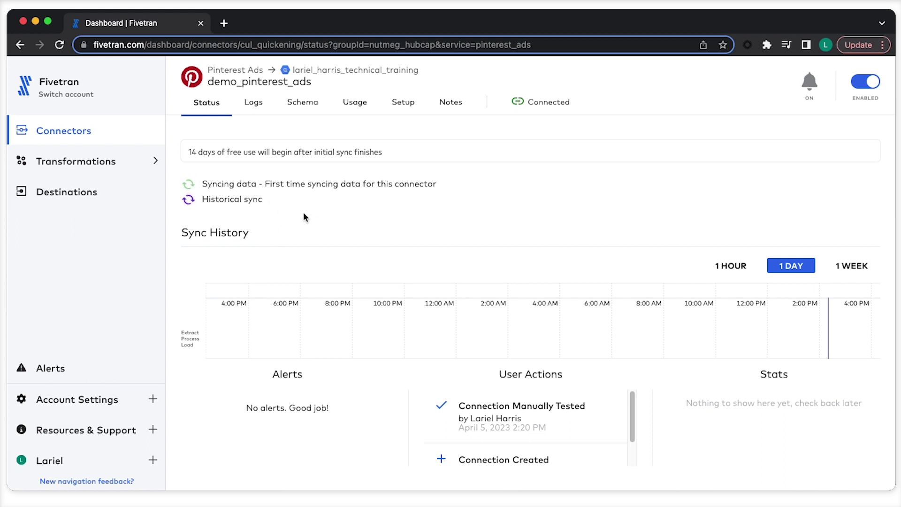
Examine the connector's sync history for 1 hour and 1 week, and the list of user actions.
left_click(725, 269)
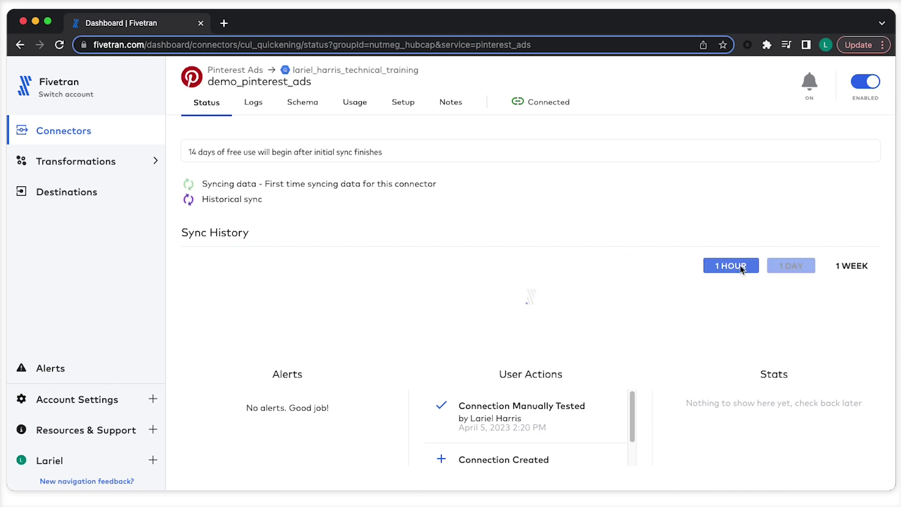
left_click(857, 270)
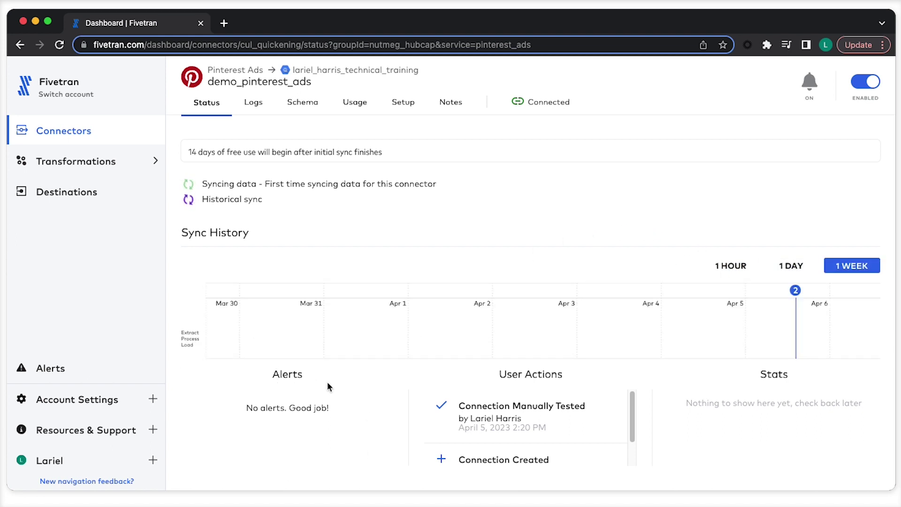
scroll(488, 402, "down", 1)
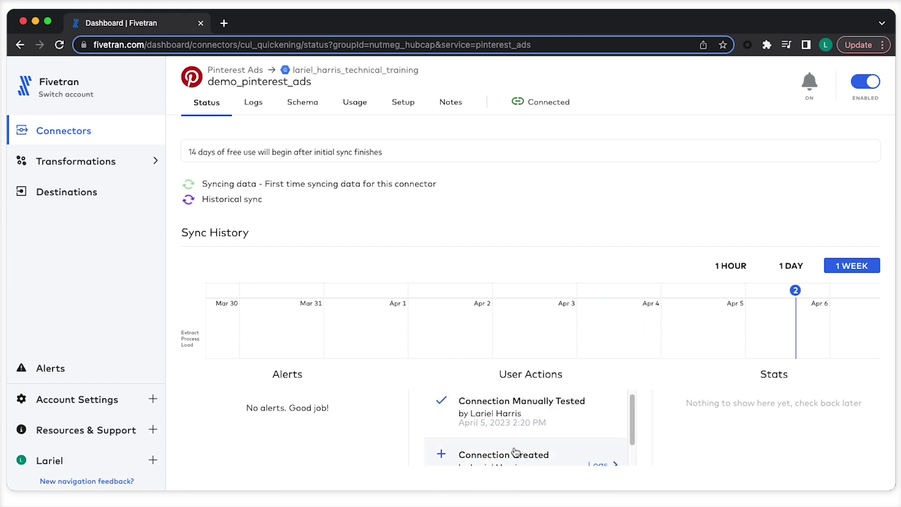
scroll(567, 453, "down", 1)
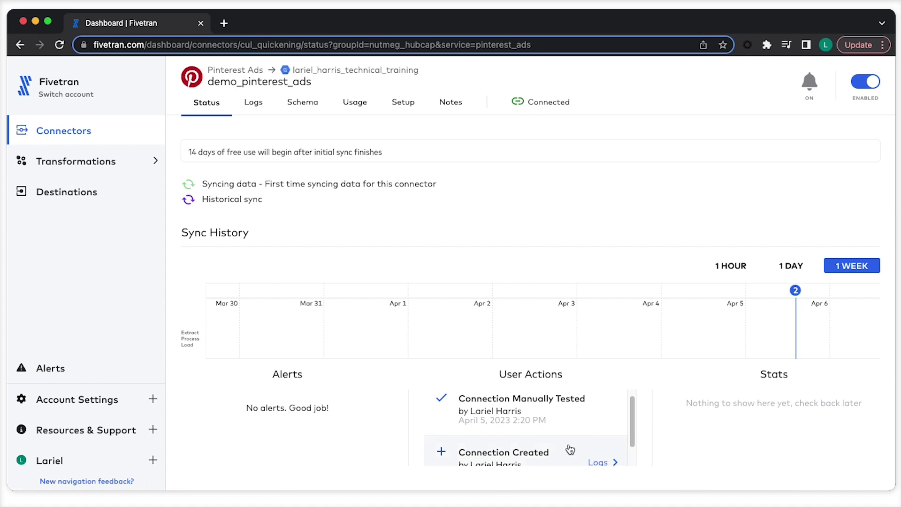
scroll(577, 447, "up", 1)
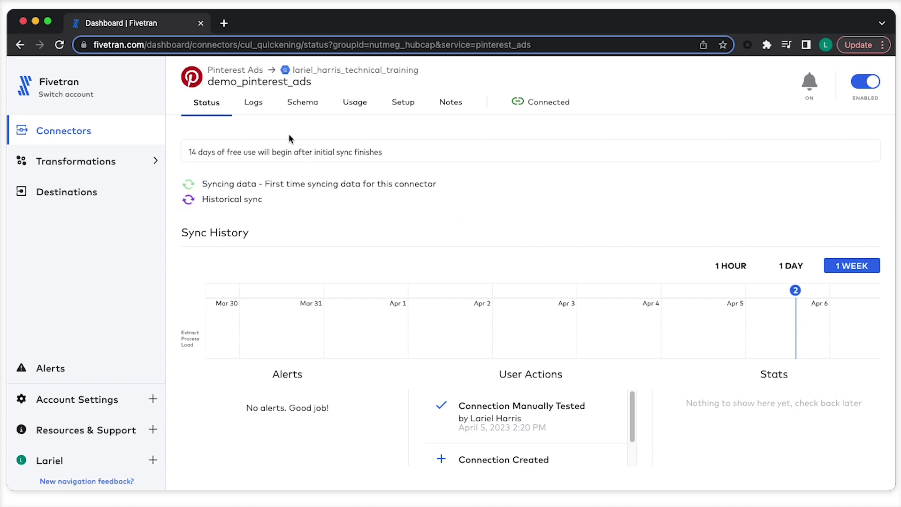
Look through the connector's logs and filter them by errors and warnings.
left_click(248, 109)
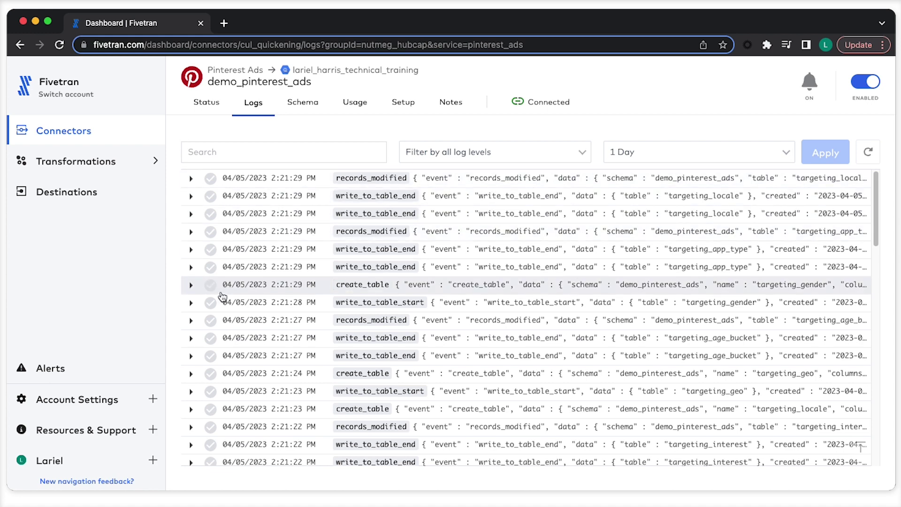
scroll(223, 295, "down", 3)
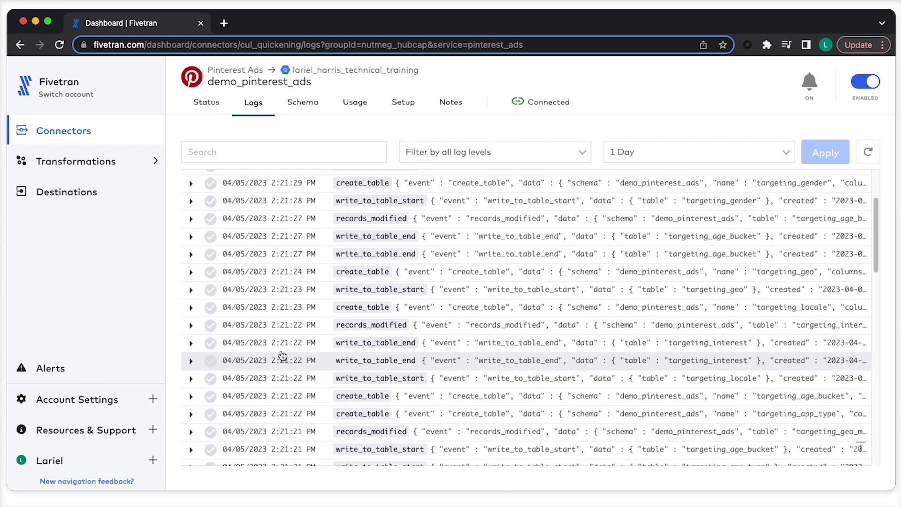
scroll(267, 334, "down", 9)
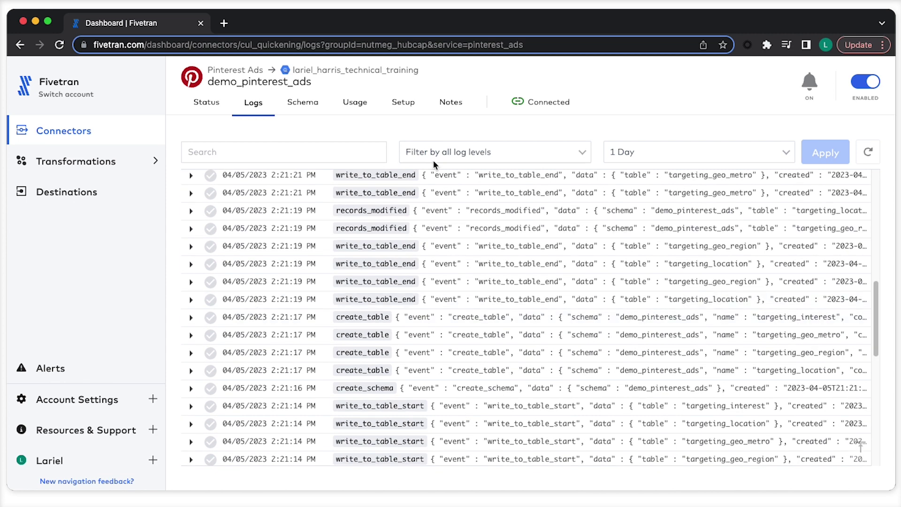
left_click(467, 157)
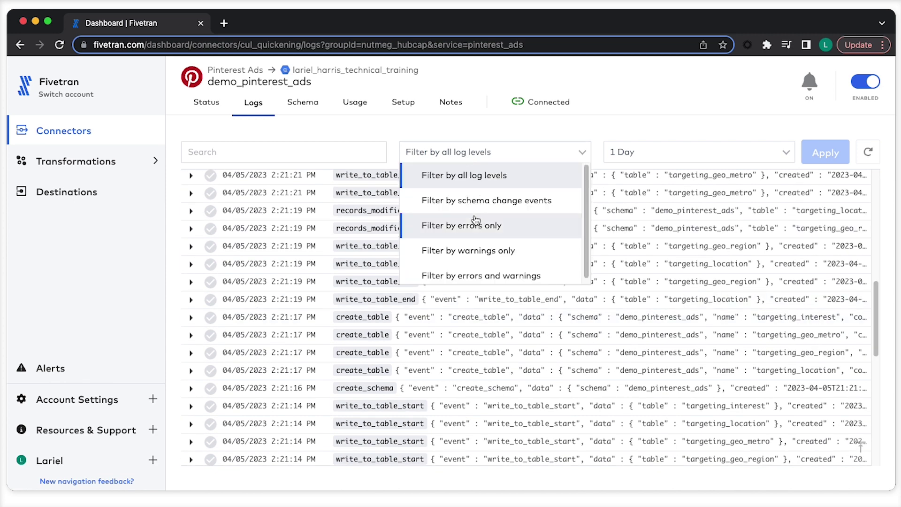
left_click(496, 274)
left_click(810, 159)
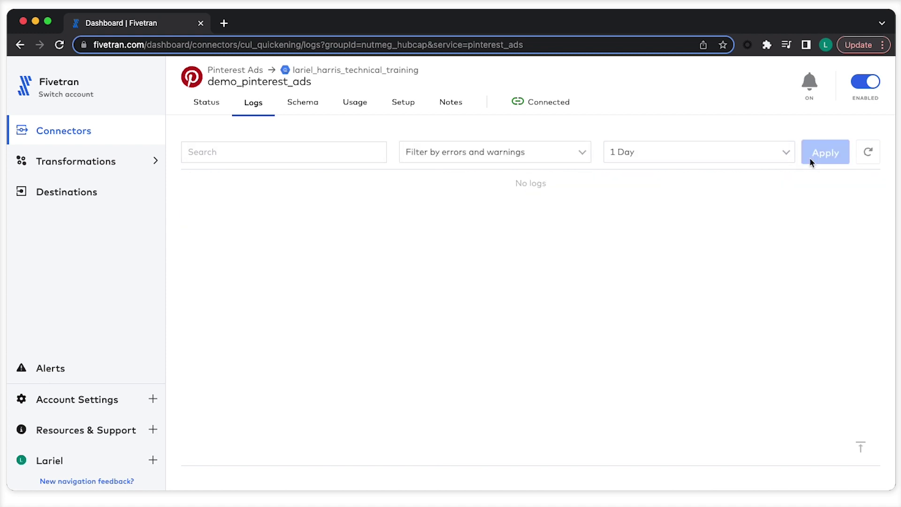
Filter the connector's logs by all log levels for the 1 Day period and apply the filter.
left_click(526, 151)
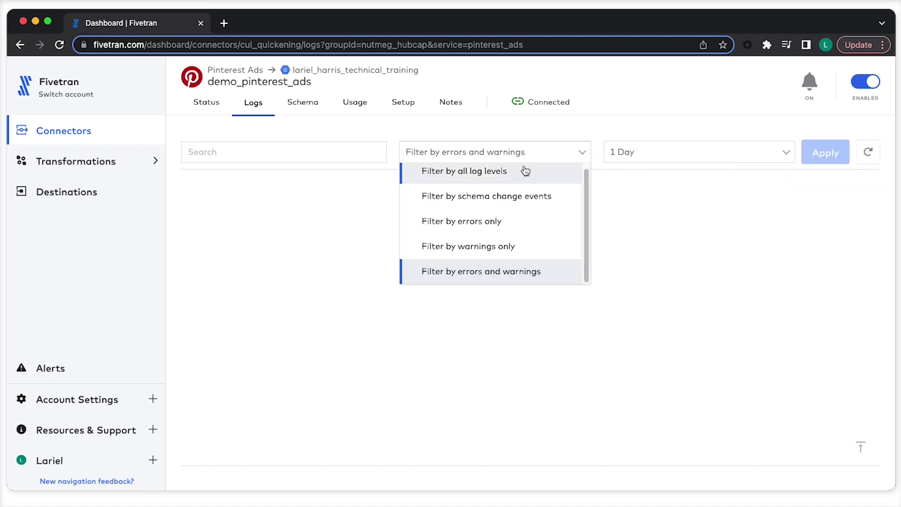
left_click(512, 175)
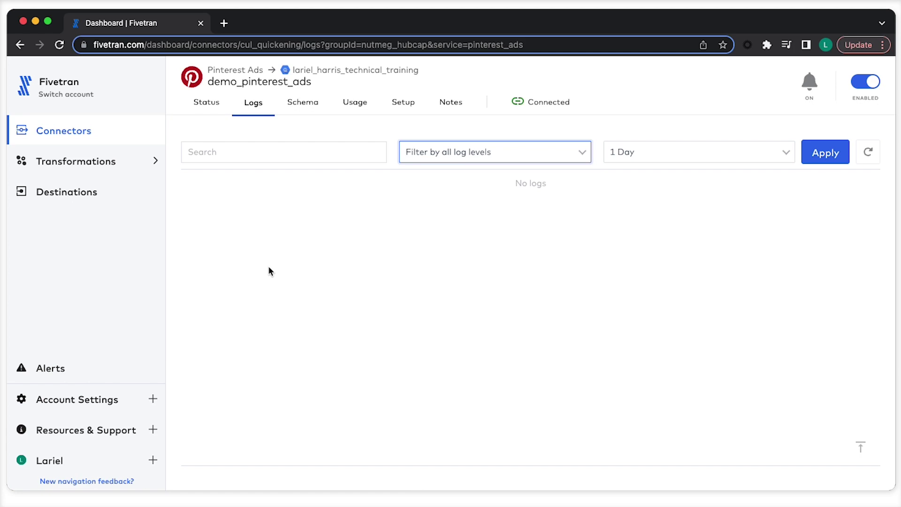
left_click(815, 158)
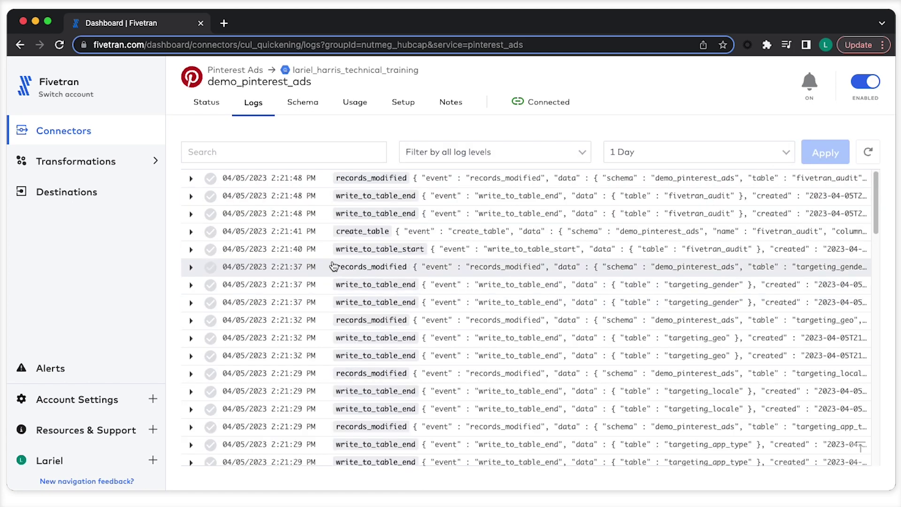
Review the connector's setup details and the available Sync Frequency options, keeping the current frequency.
left_click(405, 102)
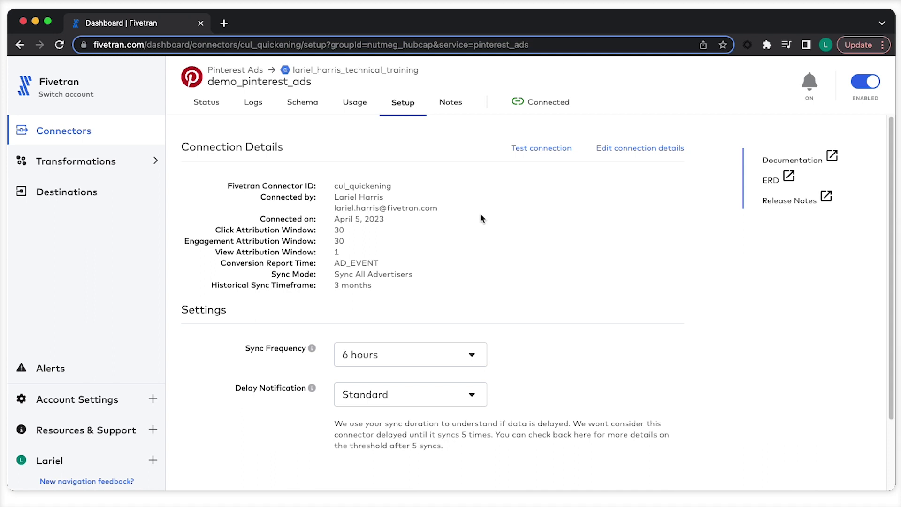
left_click(473, 354)
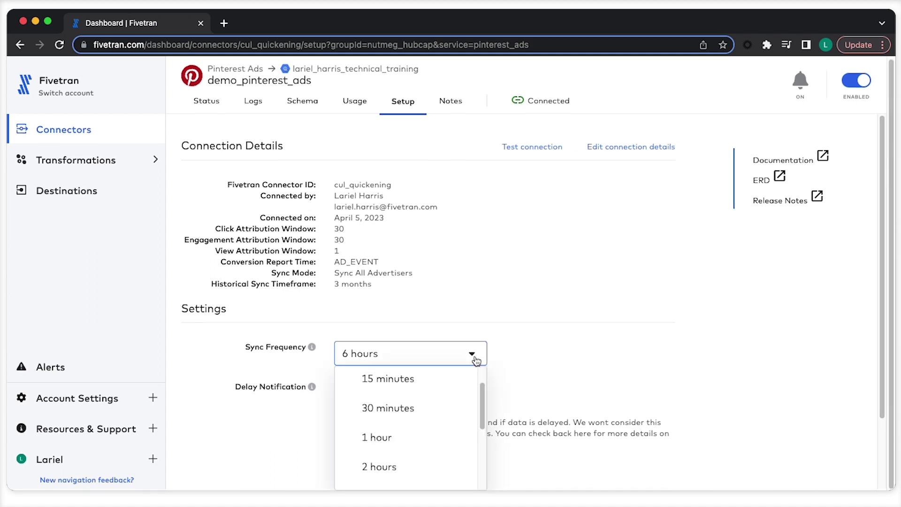
scroll(451, 388, "up", 1)
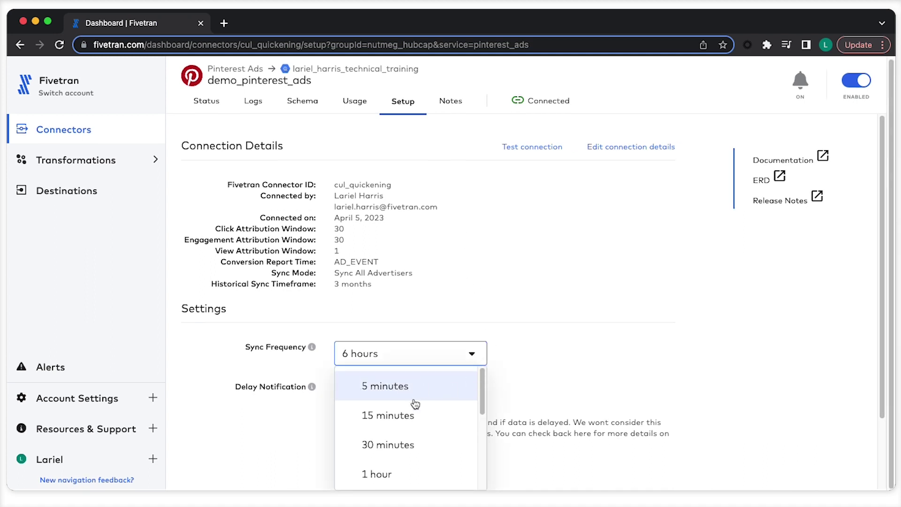
scroll(408, 399, "down", 4)
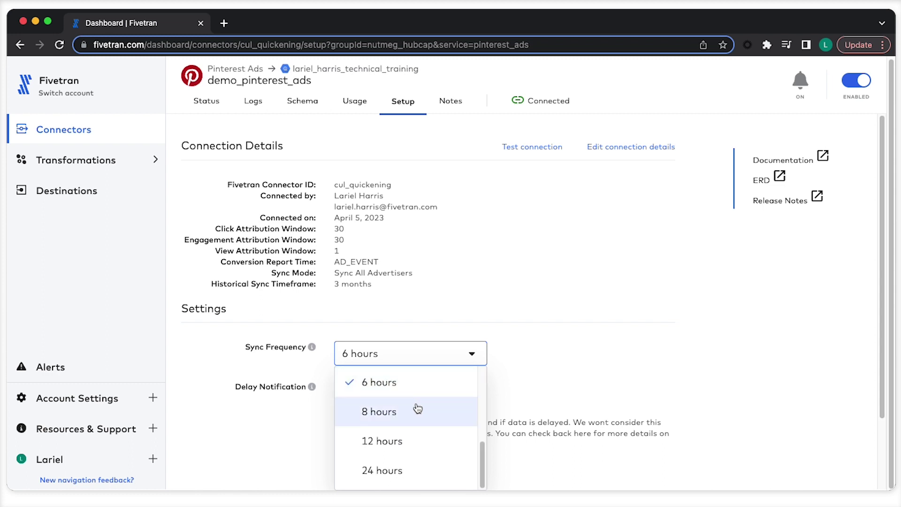
left_click(618, 321)
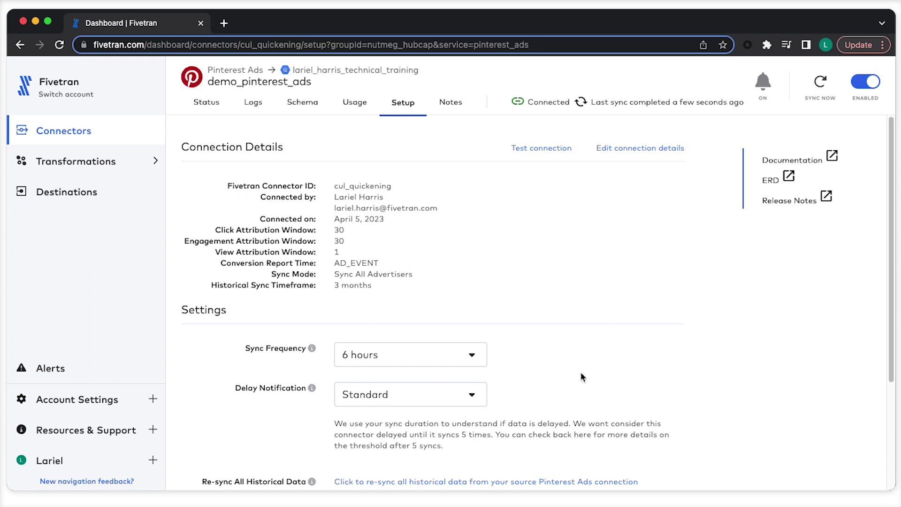
scroll(581, 377, "down", 1)
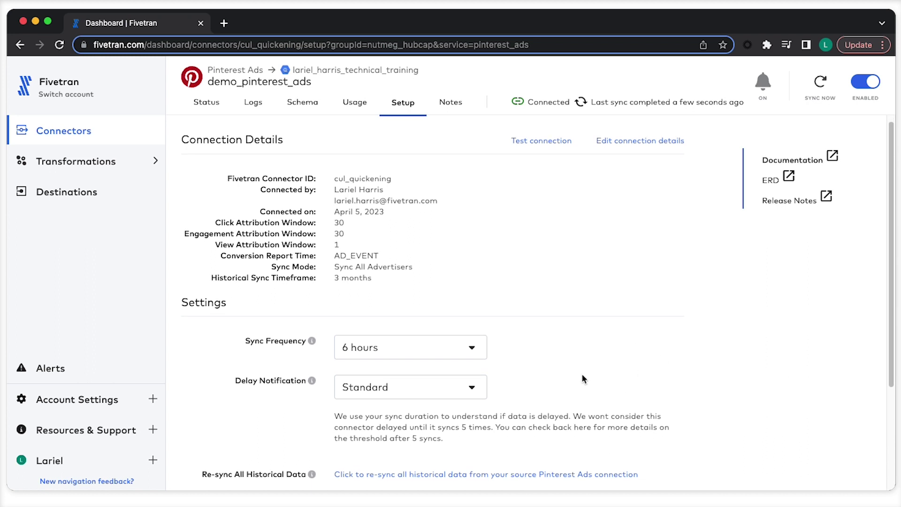
Look through the tables in the demo_pinterest_ads schema and their sync selections.
left_click(292, 103)
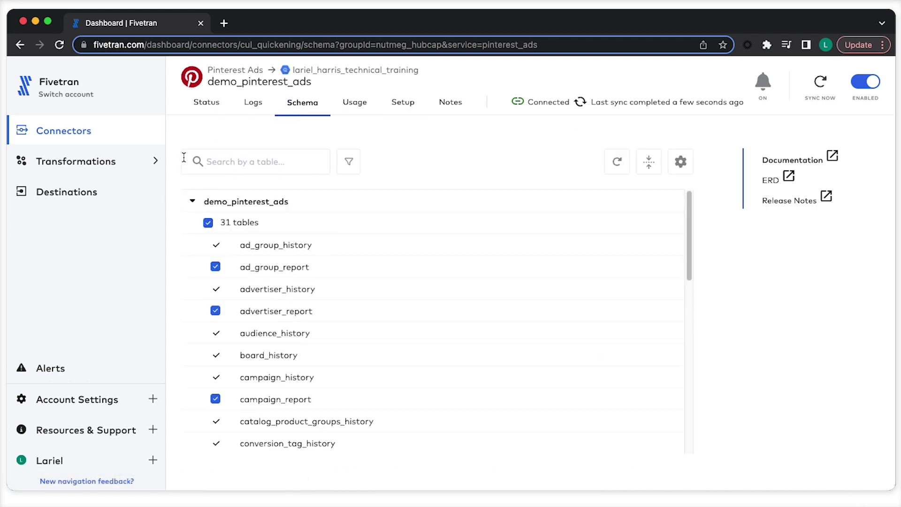
scroll(302, 410, "down", 10)
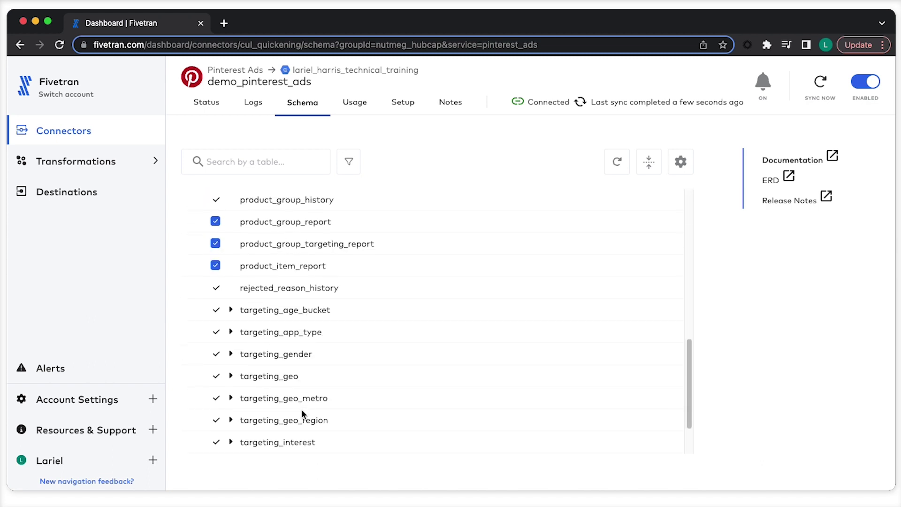
scroll(301, 409, "down", 3)
scroll(304, 408, "up", 3)
scroll(305, 407, "up", 10)
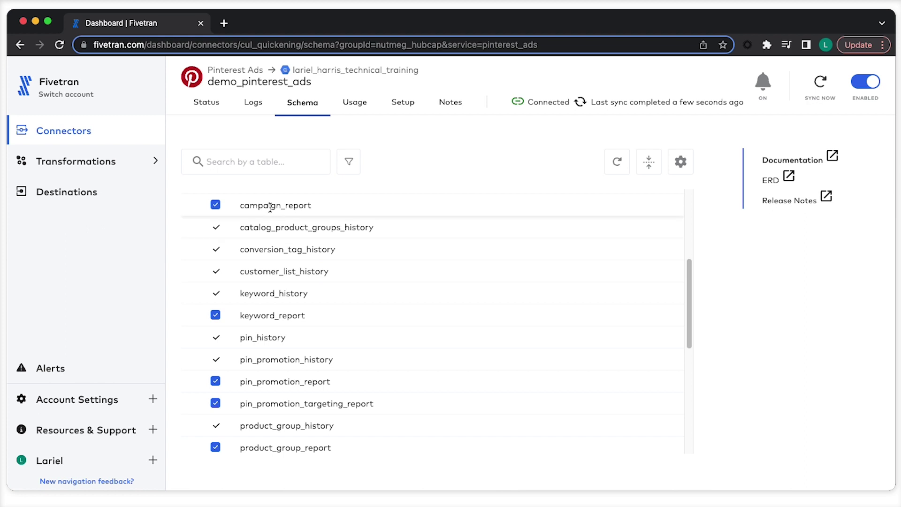
scroll(251, 225, "up", 6)
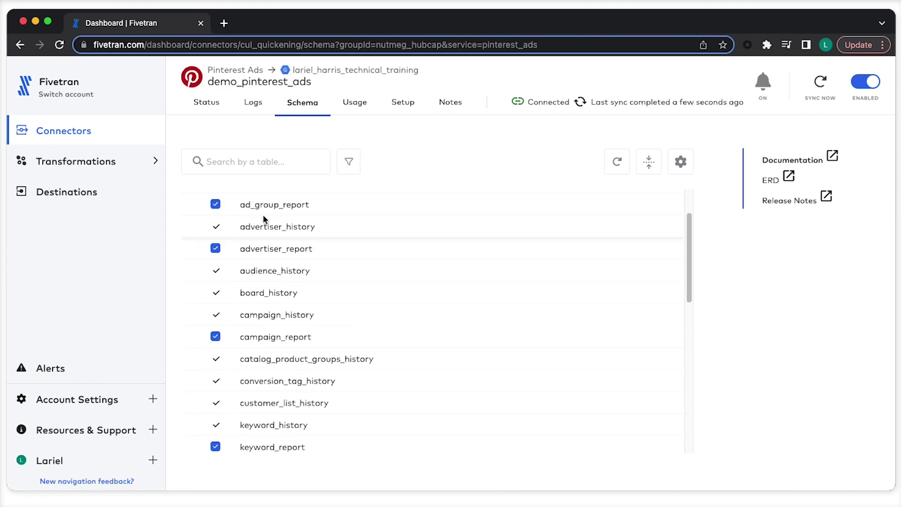
scroll(305, 399, "up", 1)
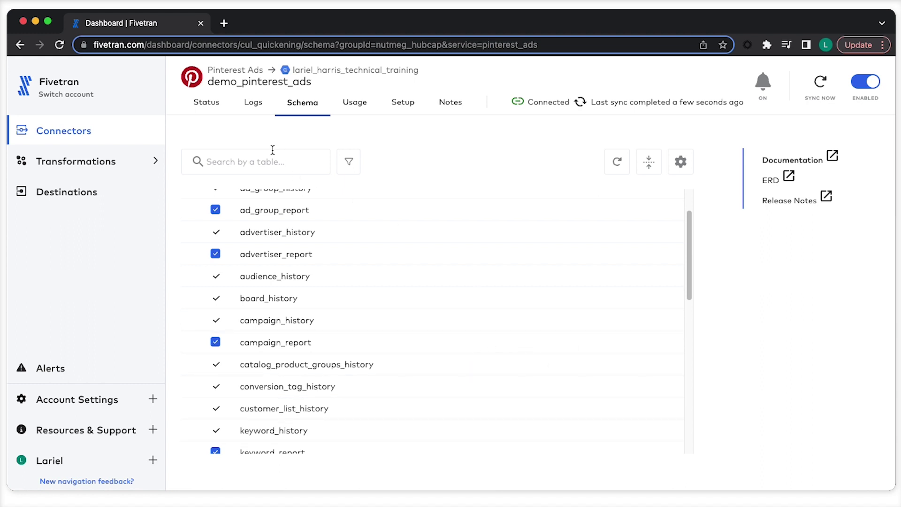
Examine the connector's sync history for 1 hour and view the details of the sync's individual stages.
left_click(207, 103)
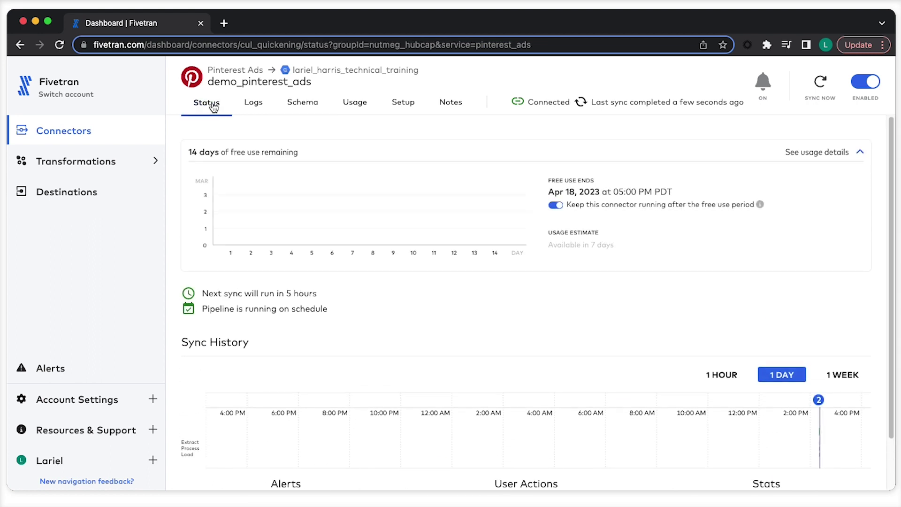
scroll(347, 279, "down", 2)
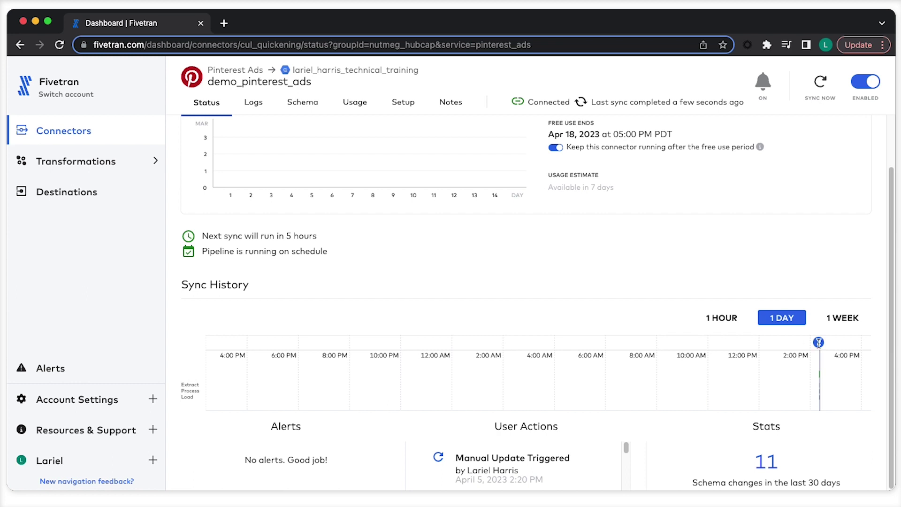
left_click(818, 342)
left_click(711, 318)
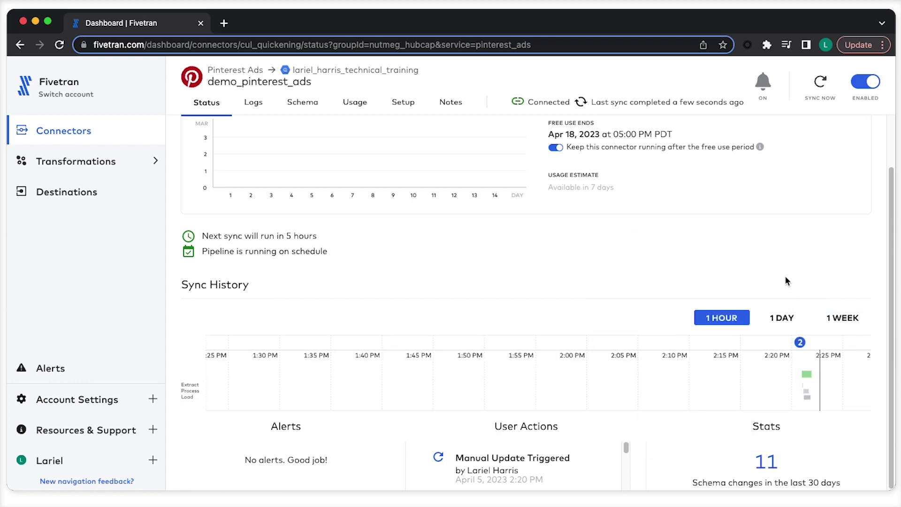
mouse_move(804, 377)
mouse_move(806, 394)
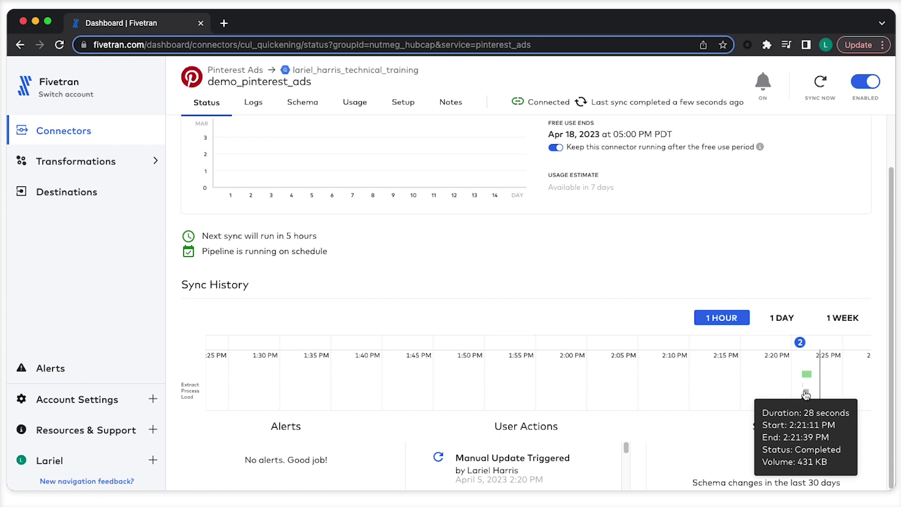